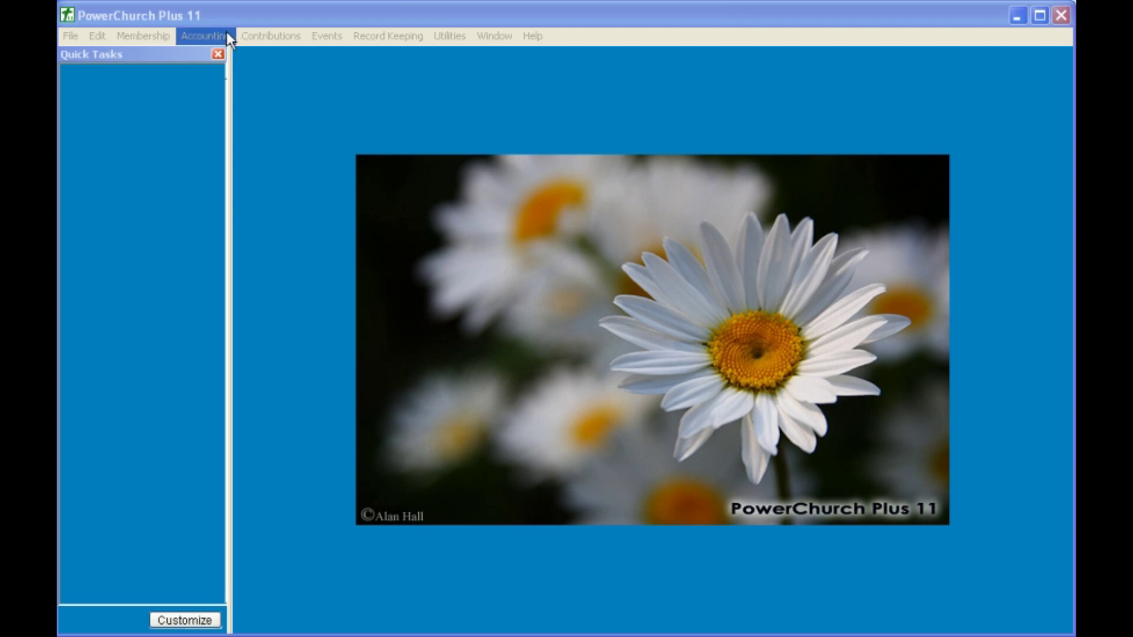
Launch the Accounting Setup Assistant through Accounting > Setup Accounting
click(229, 37)
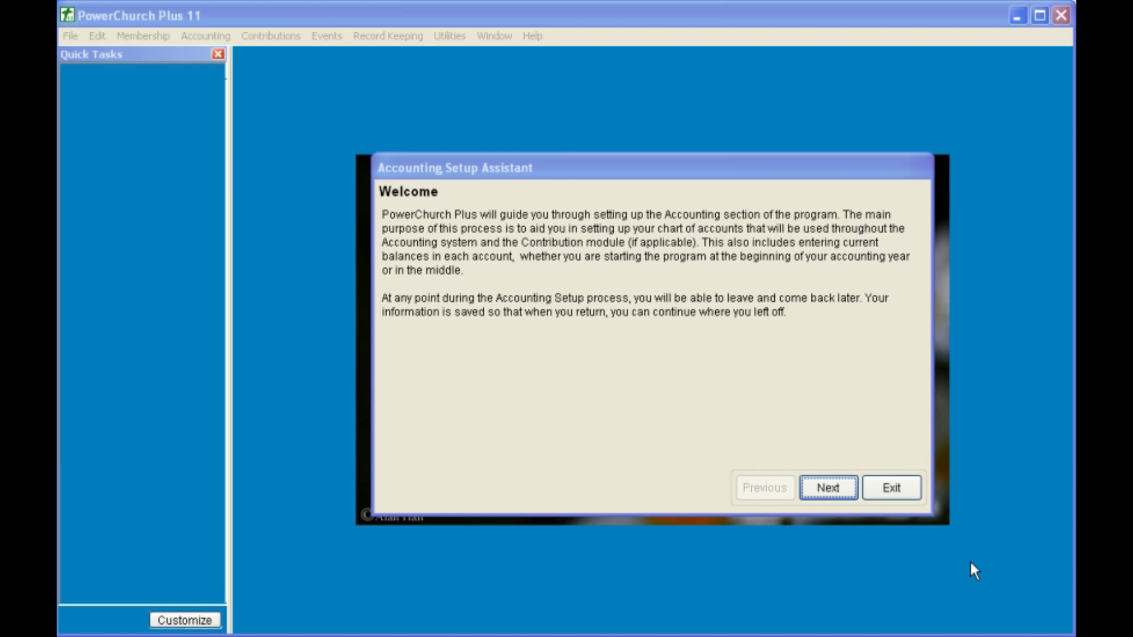
Advance through the Welcome and What you will need pages to Accounting Setup Options
click(848, 491)
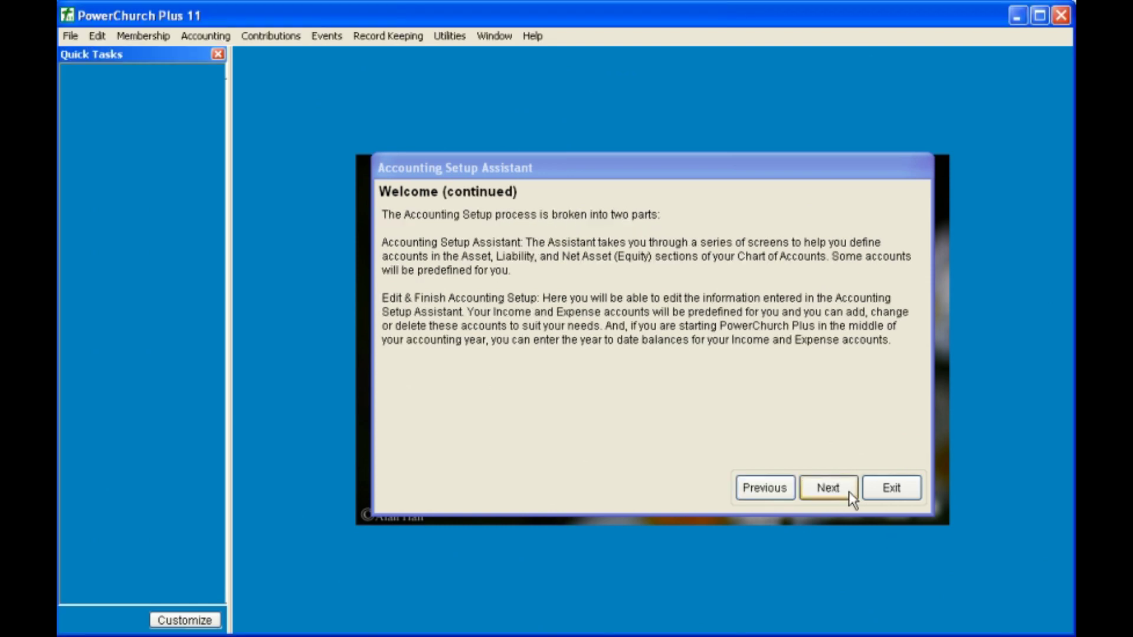
click(849, 492)
click(849, 491)
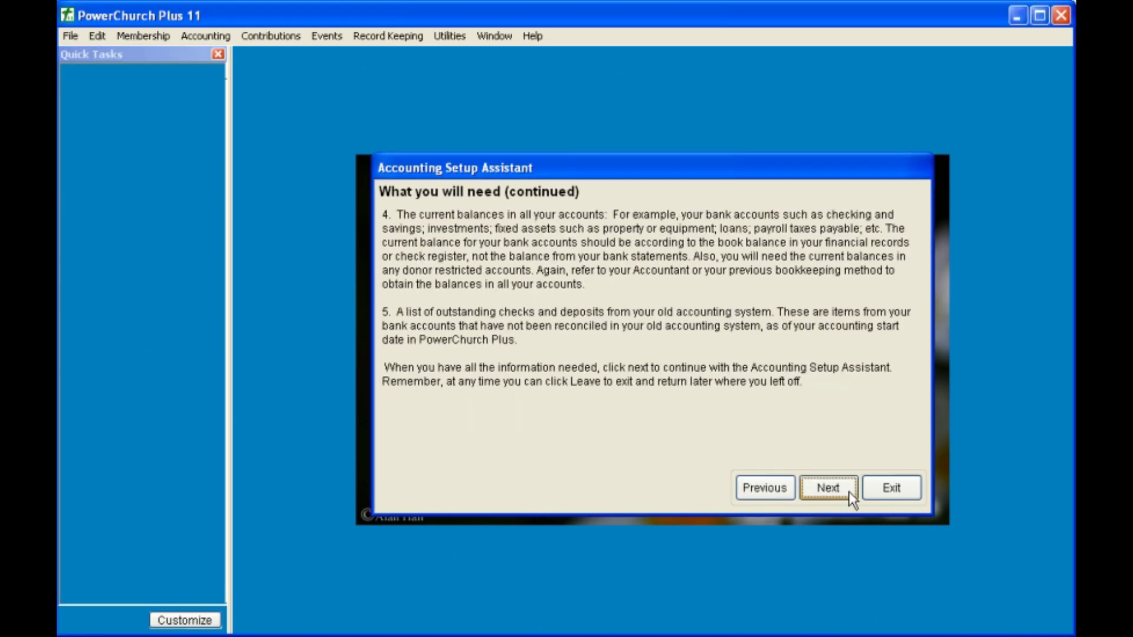
click(849, 491)
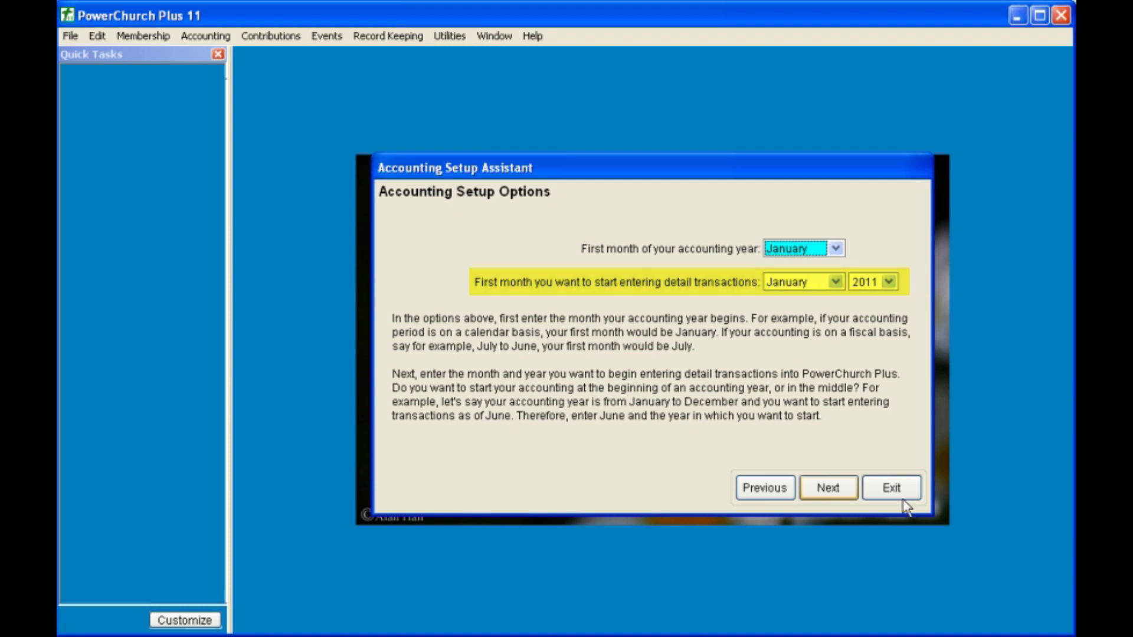
Set detail transactions to start in April 2011
click(836, 281)
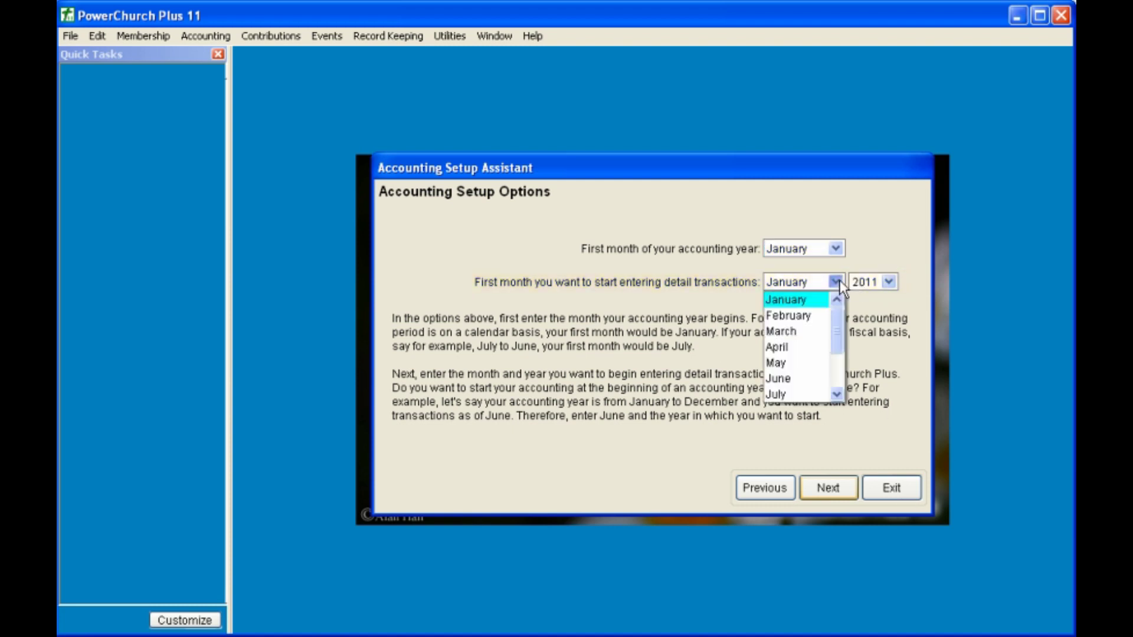
click(814, 347)
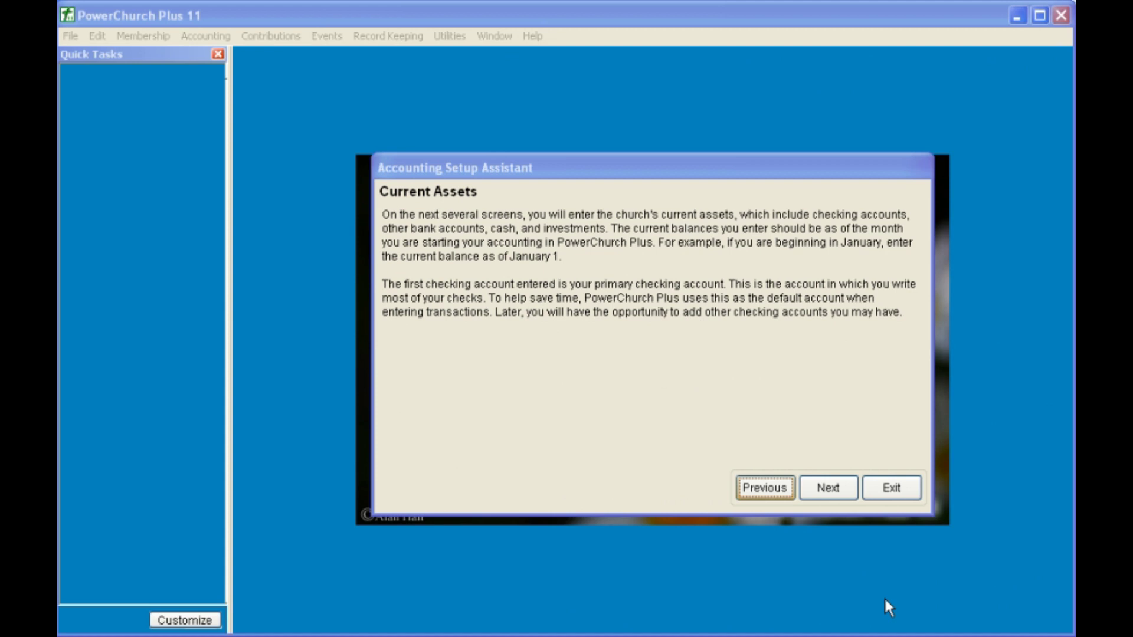
Name the primary checking account General Checking with a 10000.00 current balance
click(841, 497)
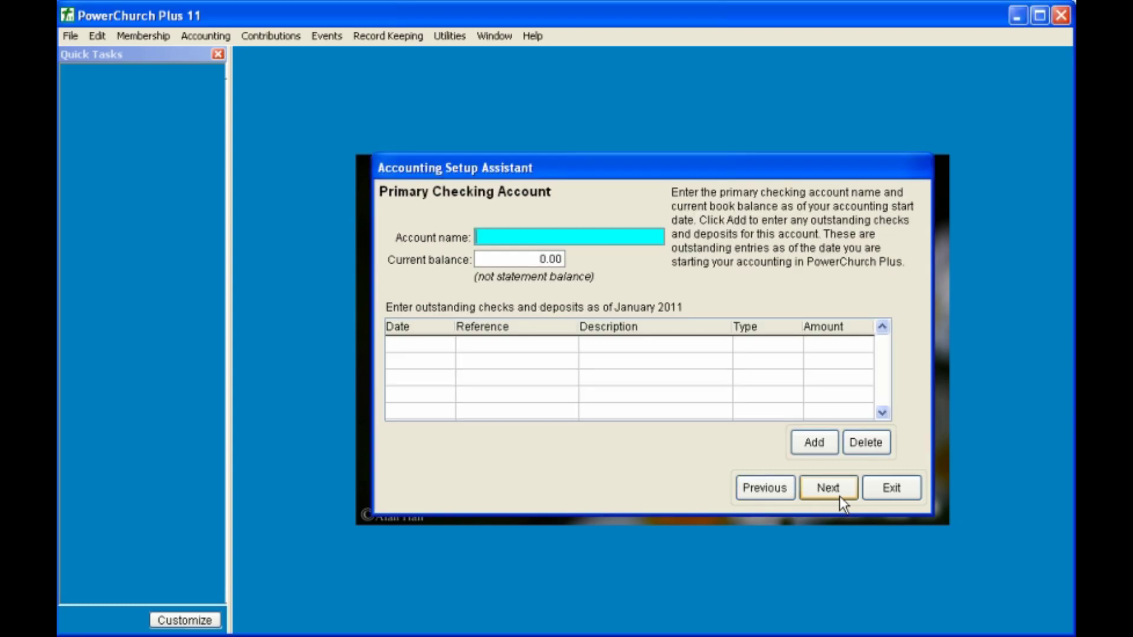
text(General Checking)
key(Tab)
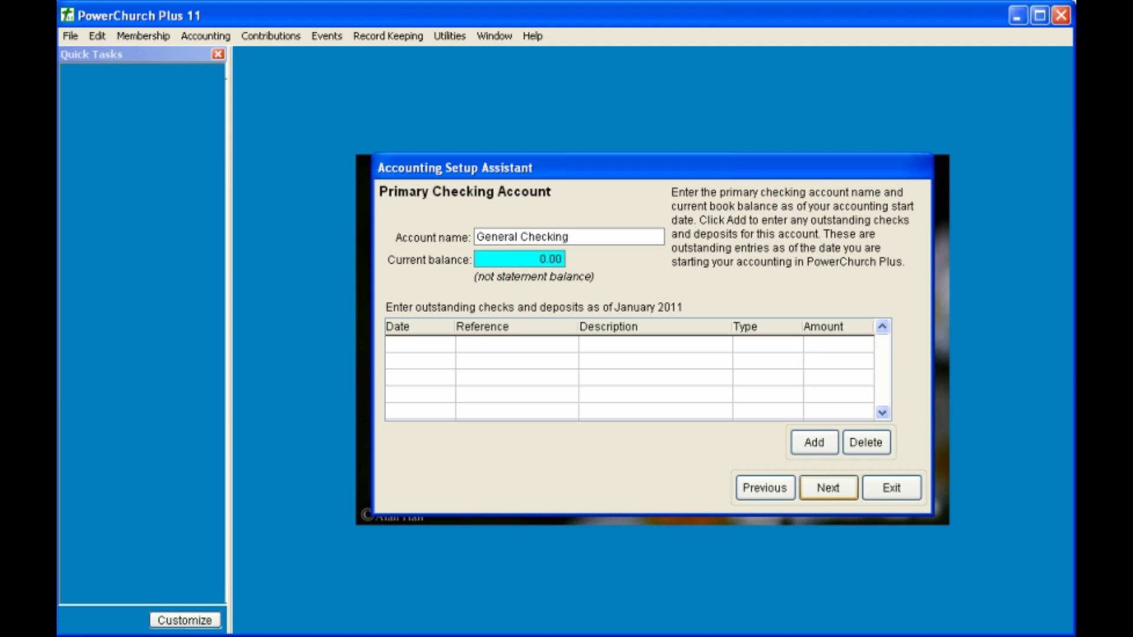
text(10000)
click(840, 497)
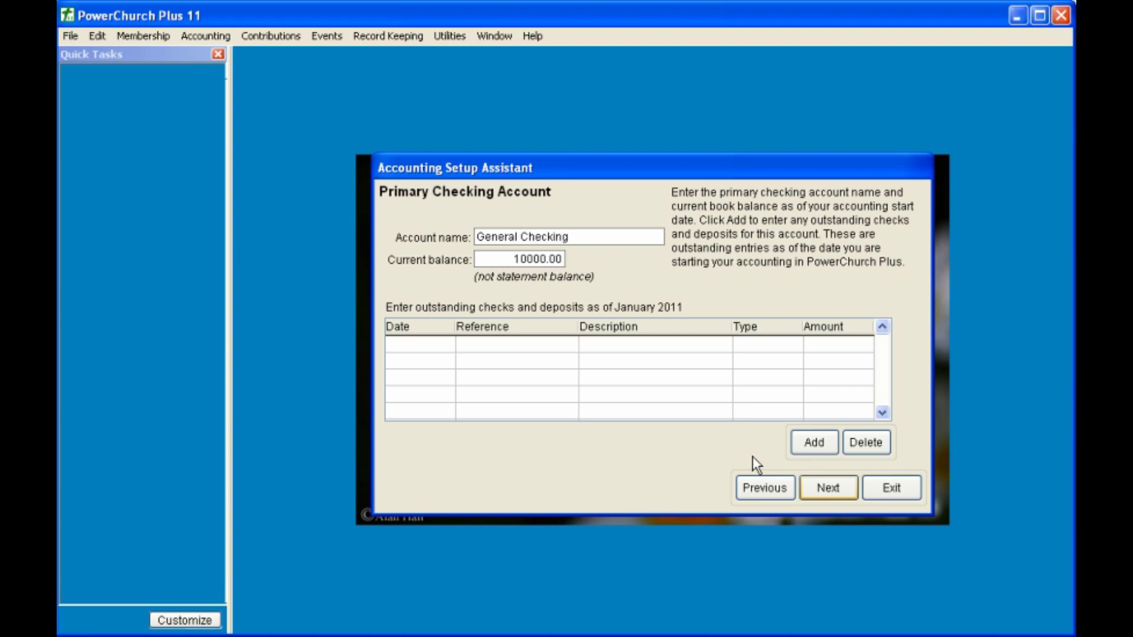
Record outstanding check 1564 dated 12/20/2010 for Electric bill, amount 150.00
click(812, 450)
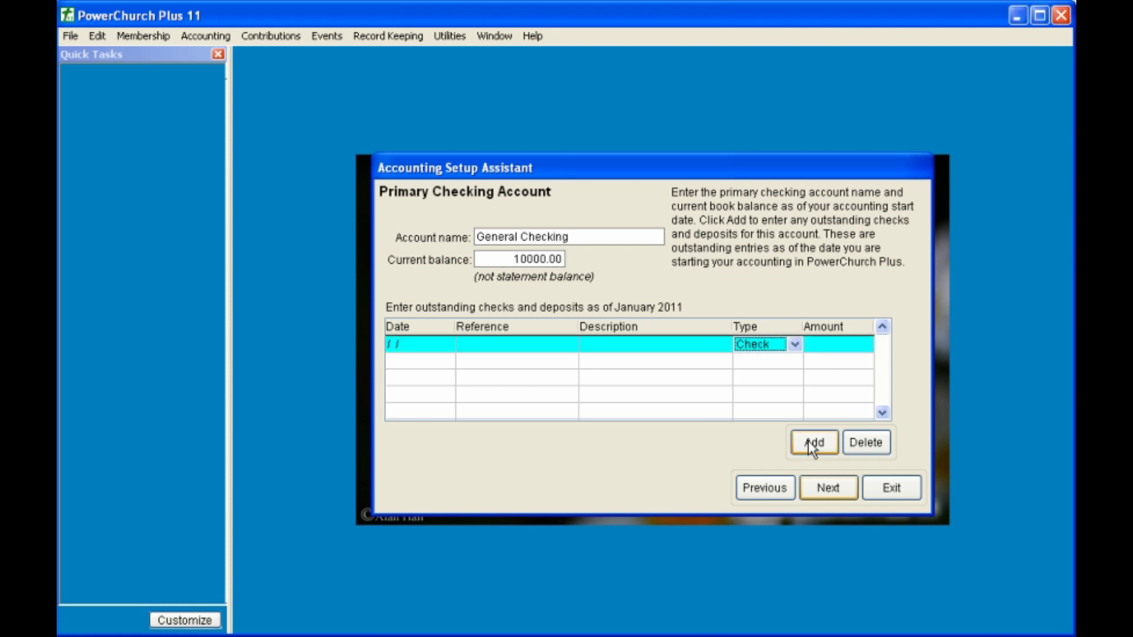
text(12/20/2010 )
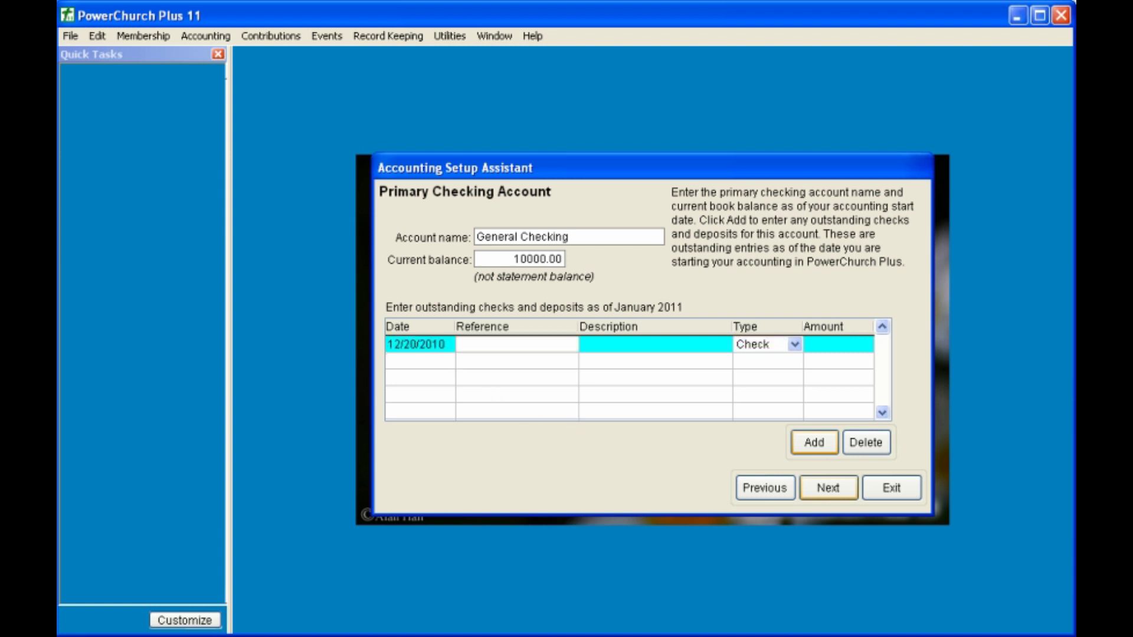
text(1564)
key(Tab)
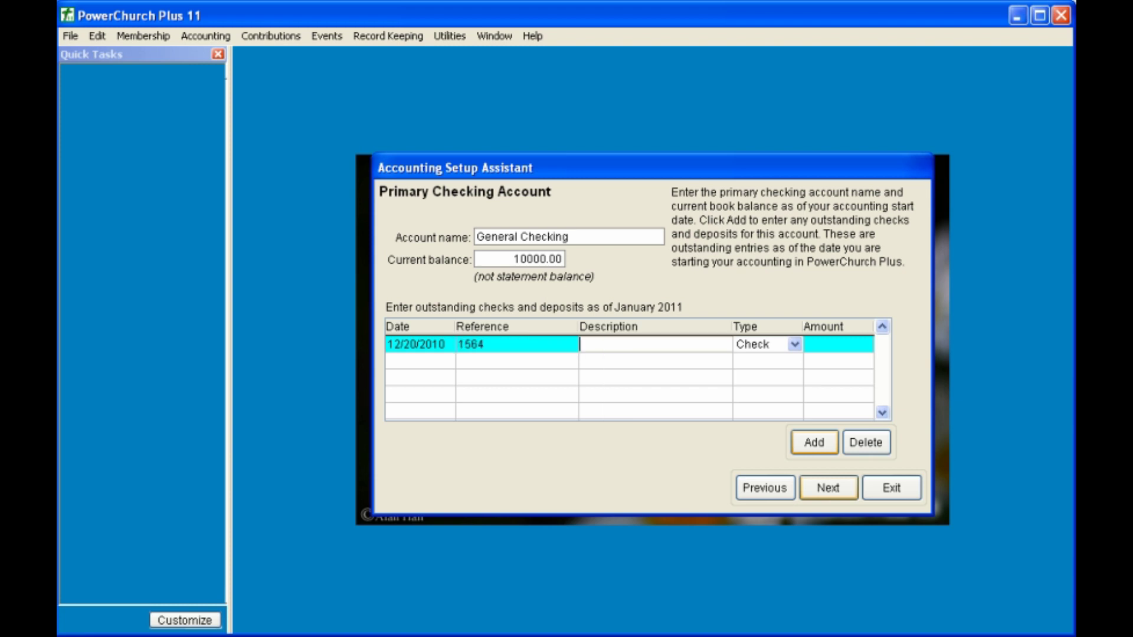
text(Electric bil)
key(Tab)
key(Tab)
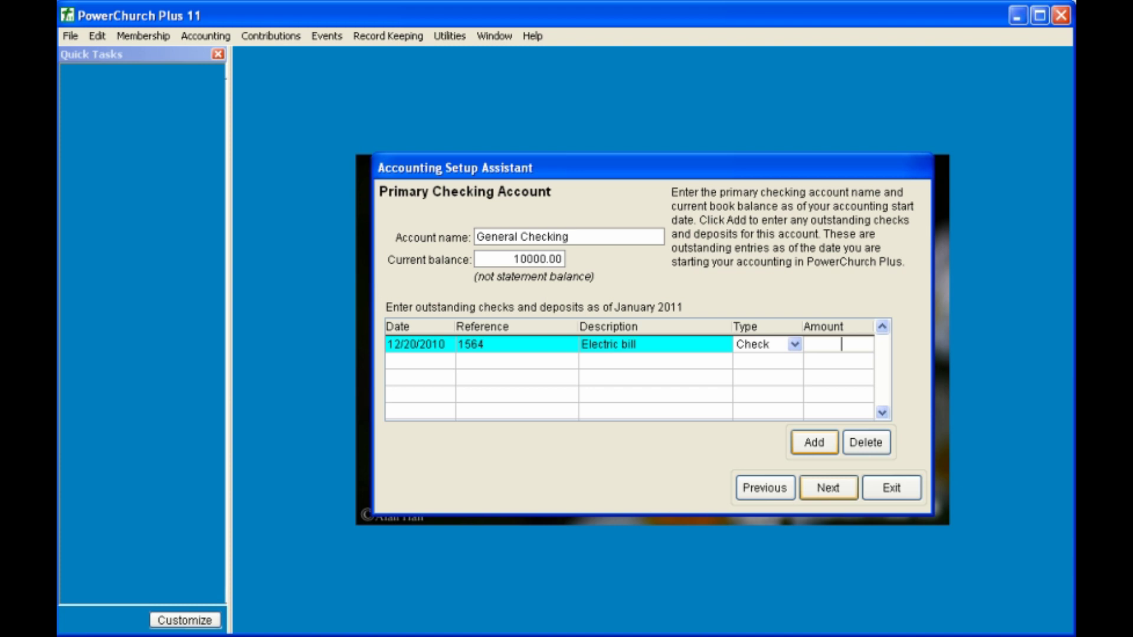
text(150)
key(Tab)
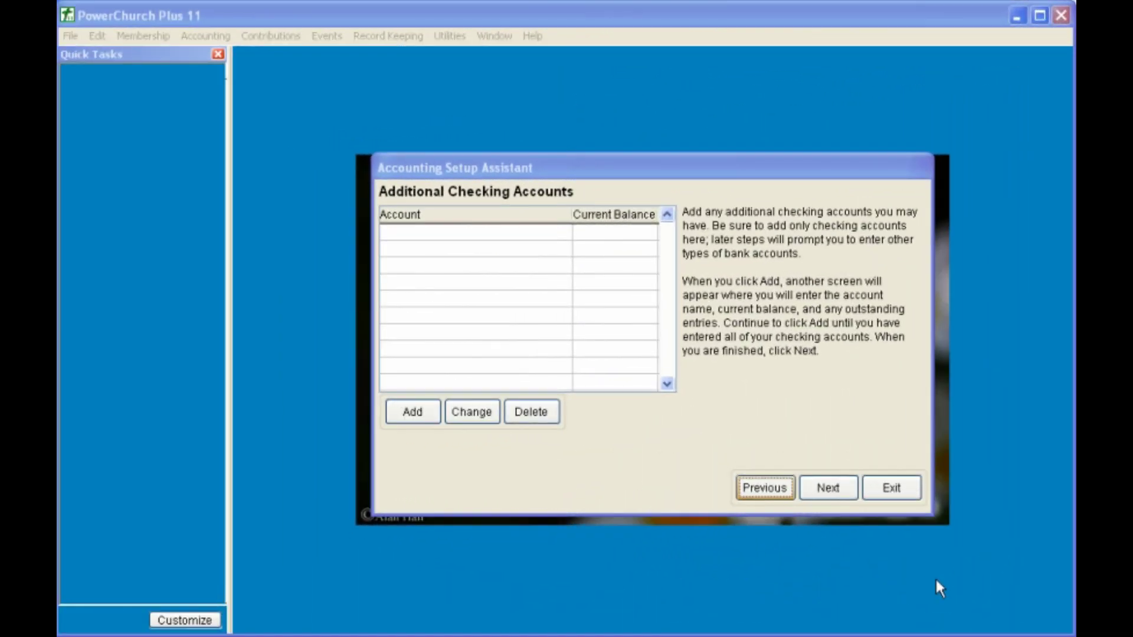
Skip additional checking accounts and start a new savings or money market entry
click(423, 419)
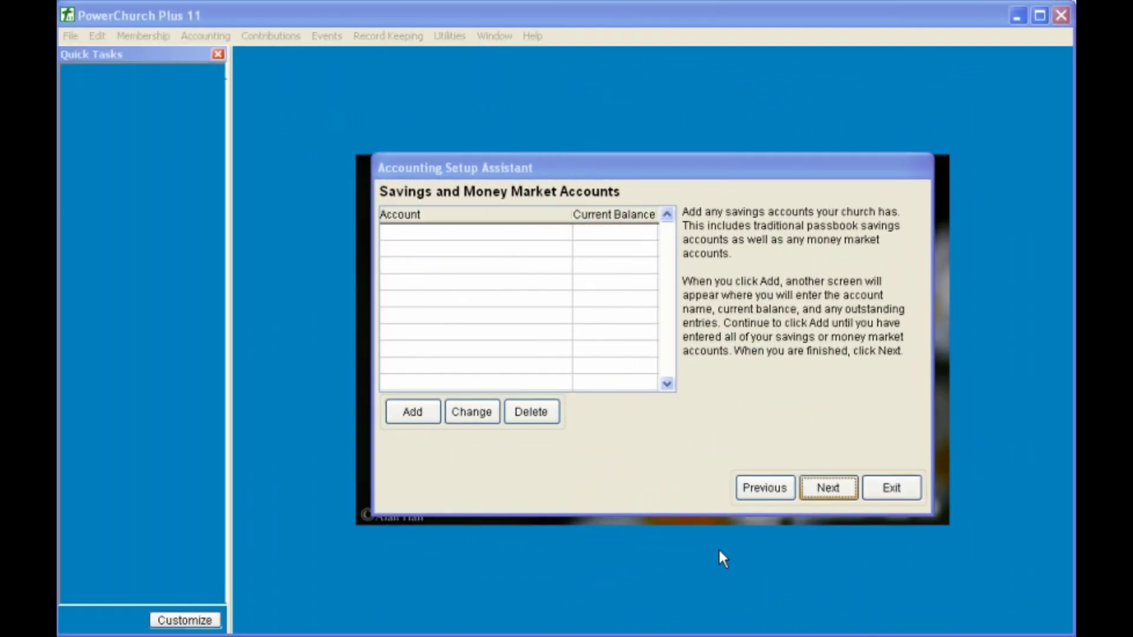
click(427, 418)
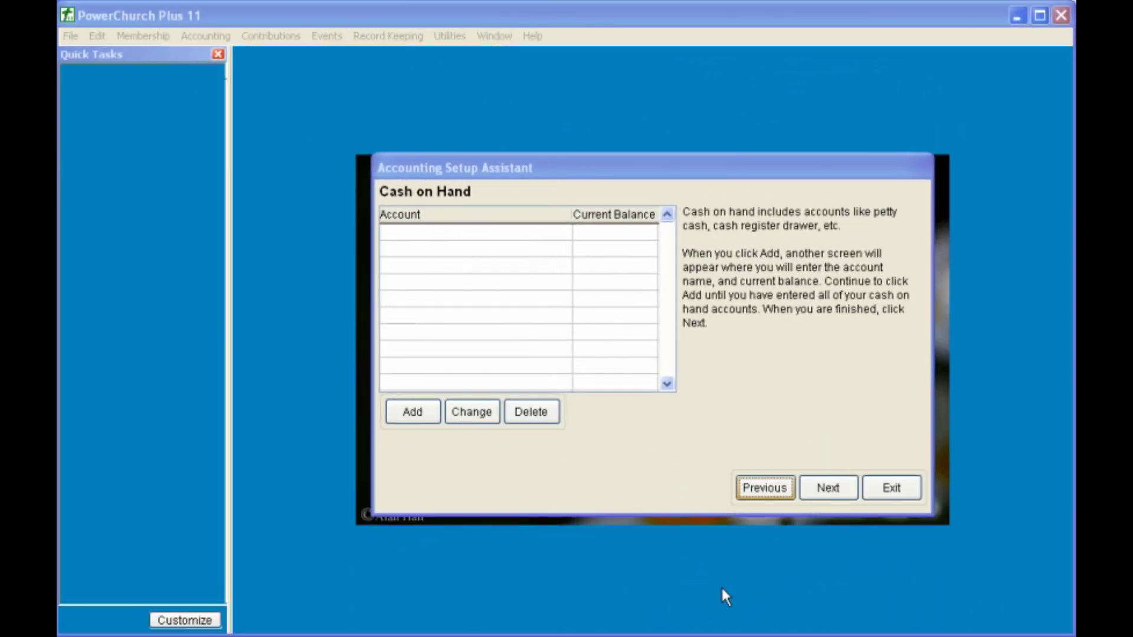
View the Cash on Hand and Investment Accounts entry forms without adding accounts
click(416, 413)
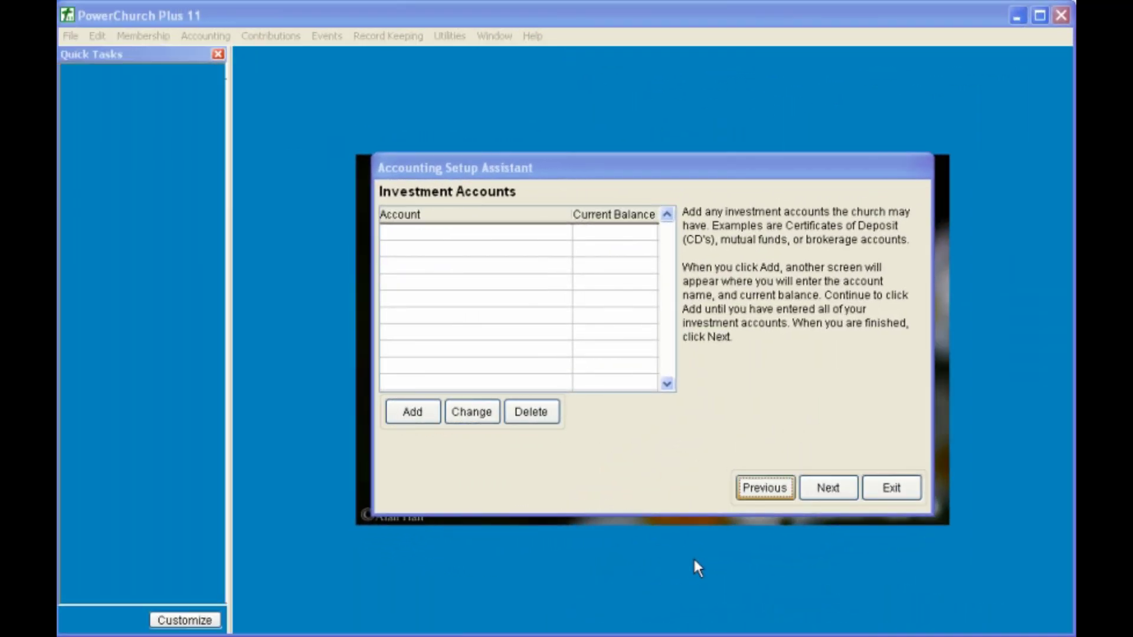
click(424, 410)
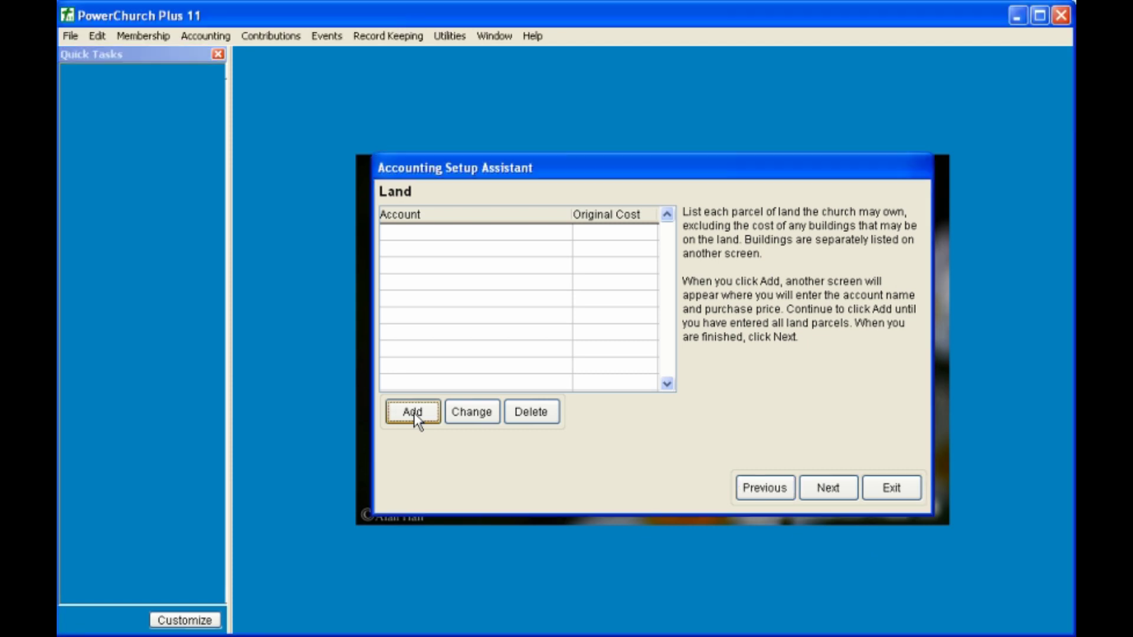
View the Land entry form, leaving no parcels entered
click(413, 412)
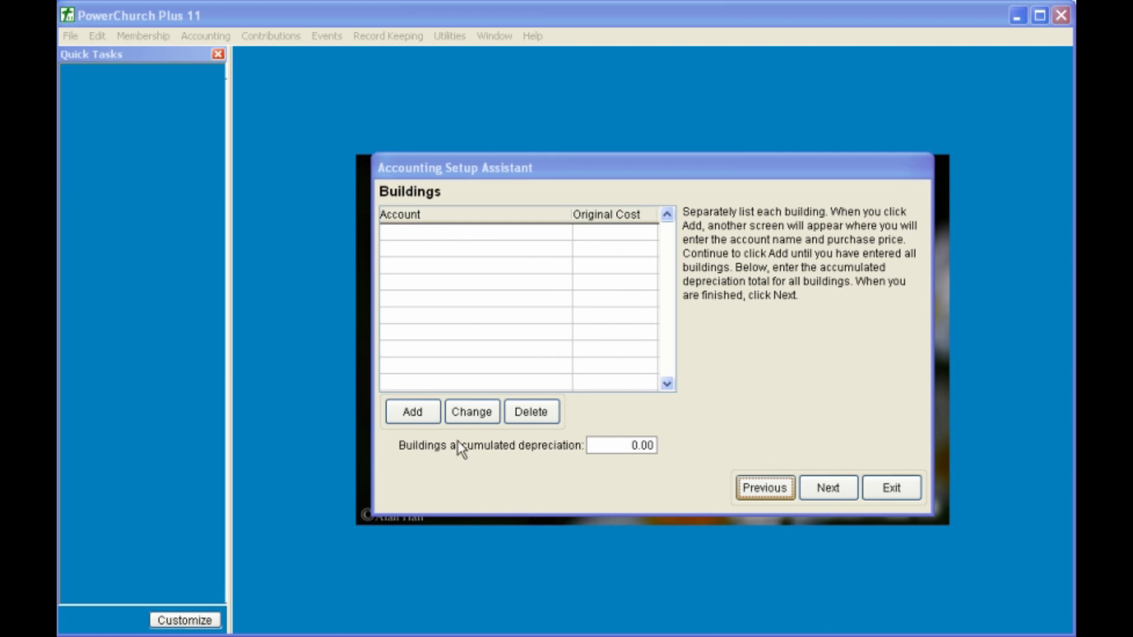
Add a Church Building account with an original cost of 100000.00
click(437, 415)
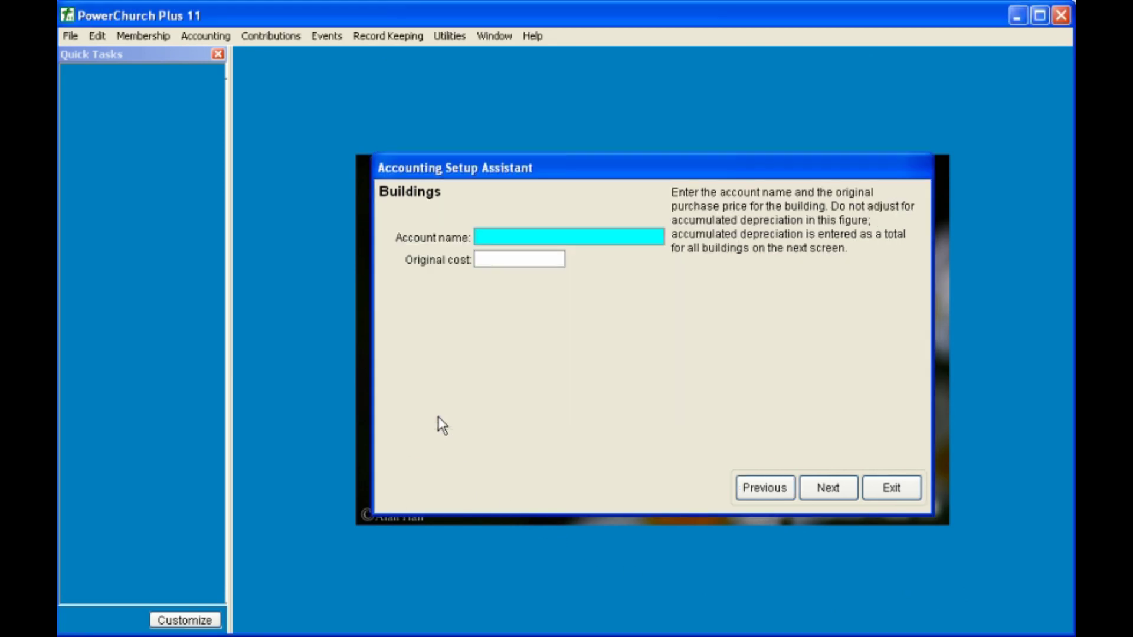
text(Church Building)
key(Tab)
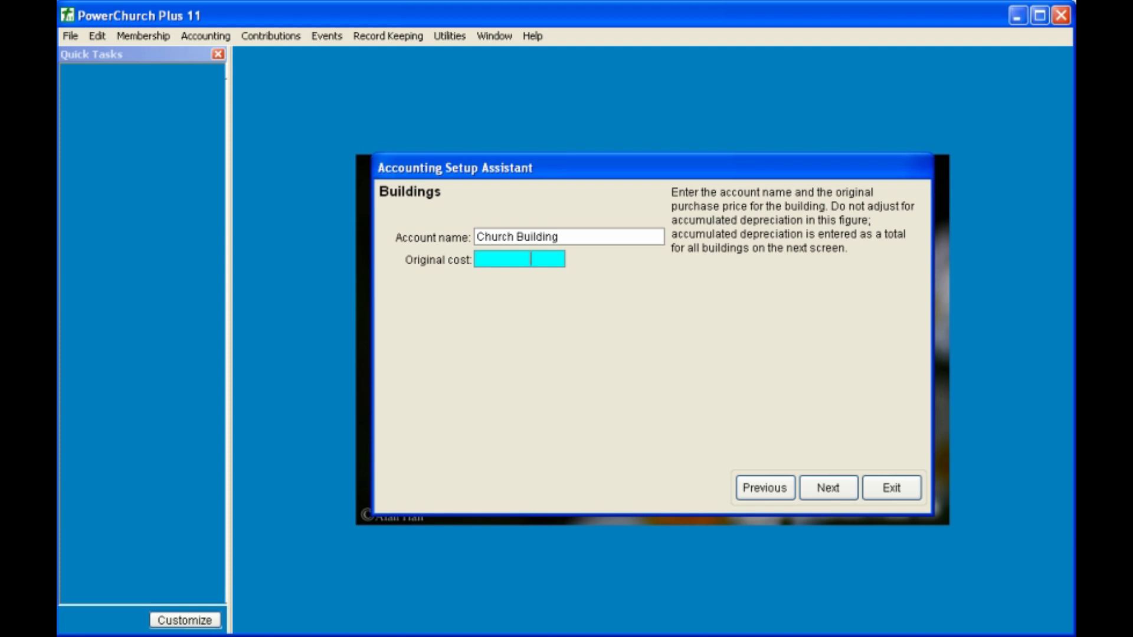
text(100000 .00)
key(Tab)
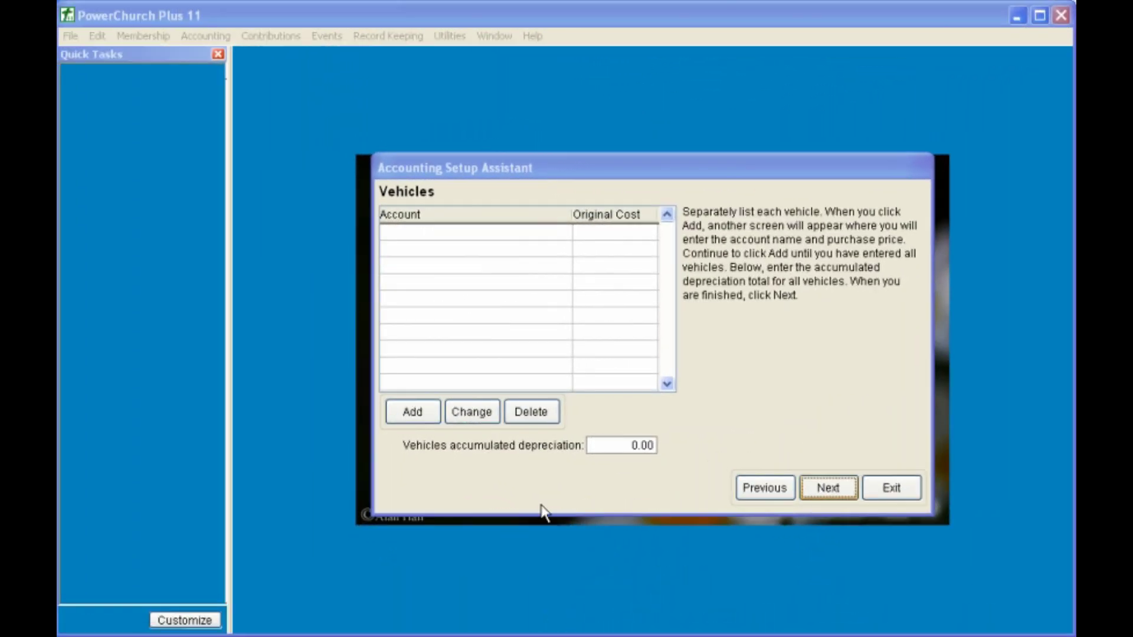
View the Vehicles, Equipment and Other Assets entry forms without adding any accounts
click(417, 415)
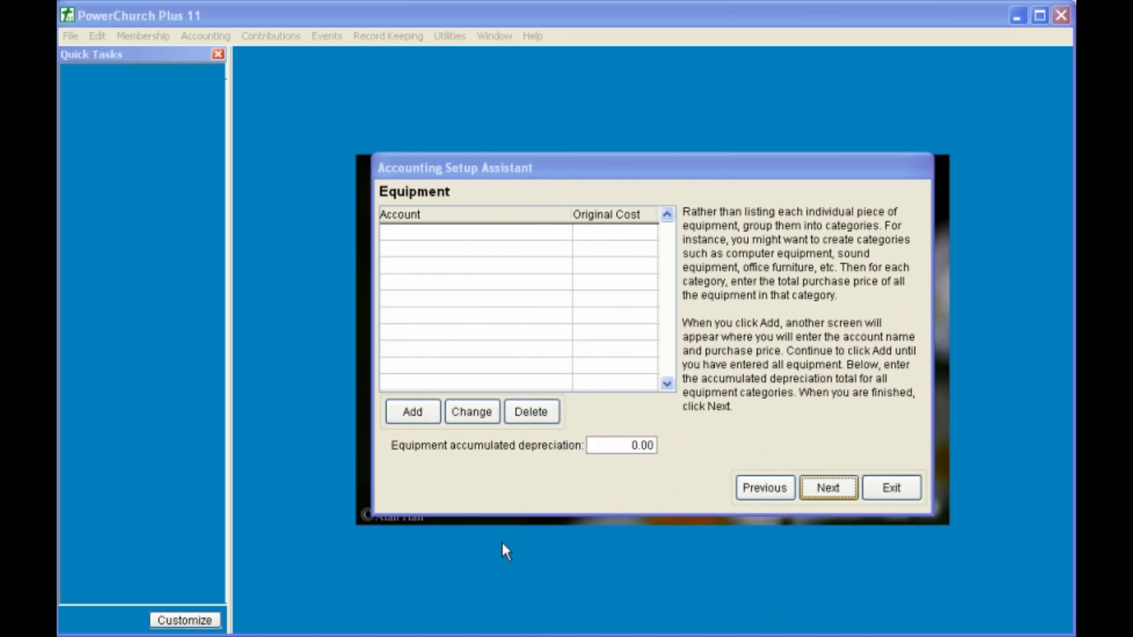
click(418, 411)
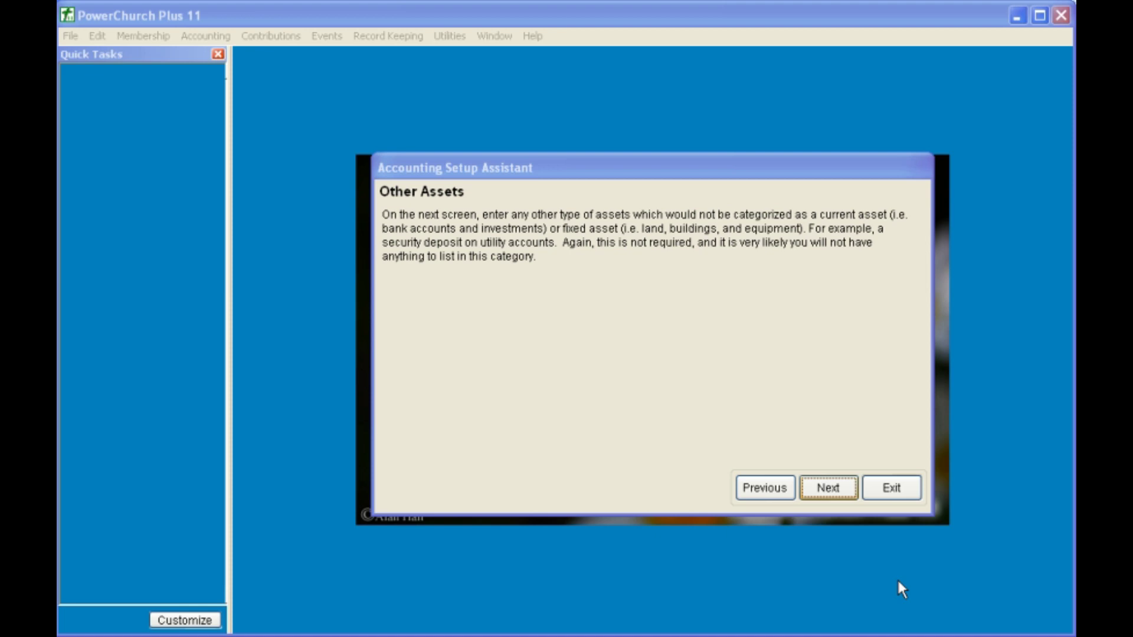
click(834, 488)
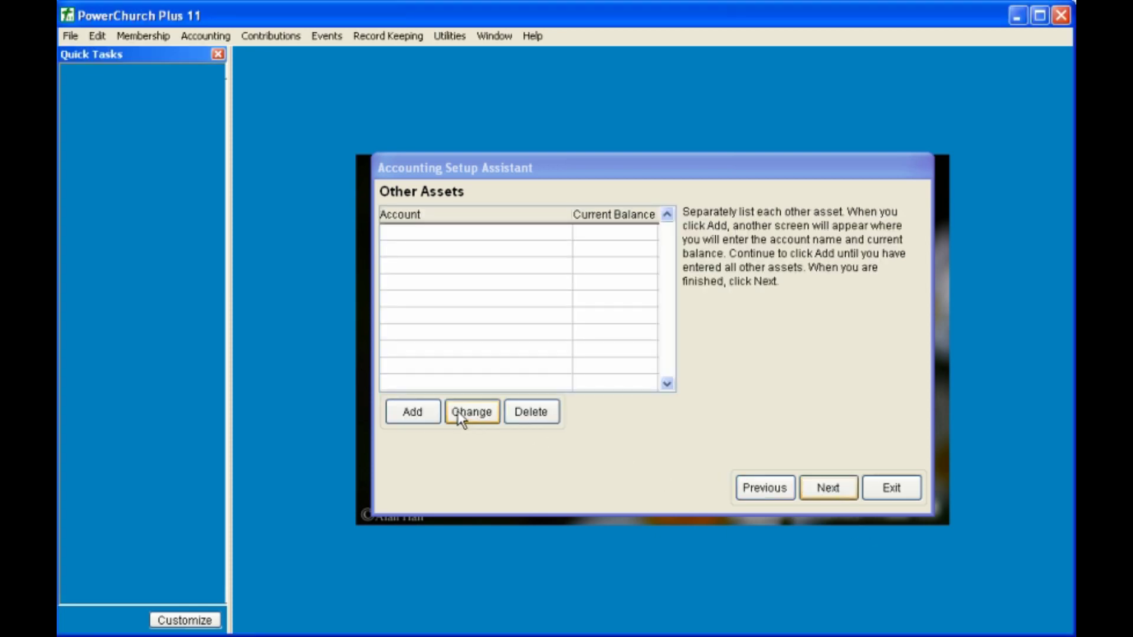
click(427, 411)
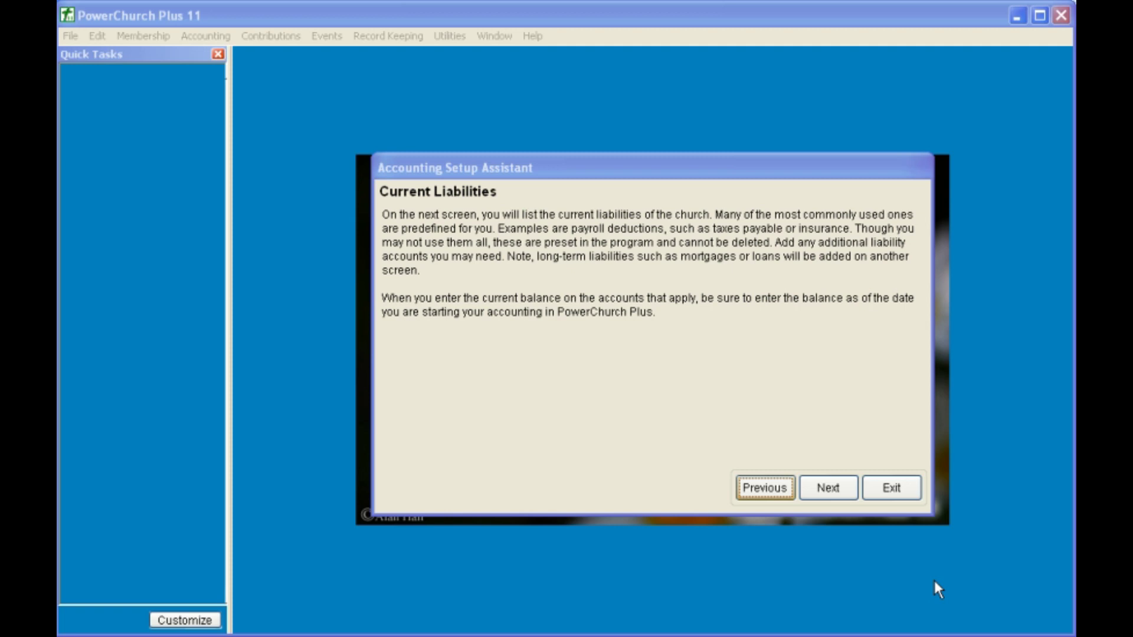
Add a Mortgage long-term liability with a current balance of 50000
click(828, 487)
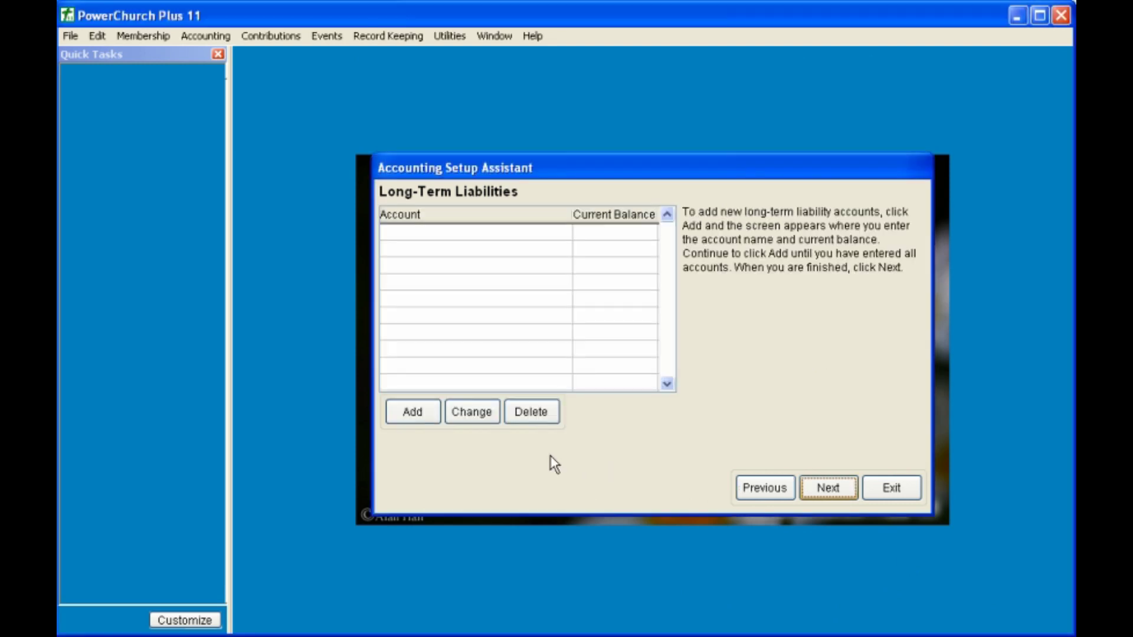
click(427, 421)
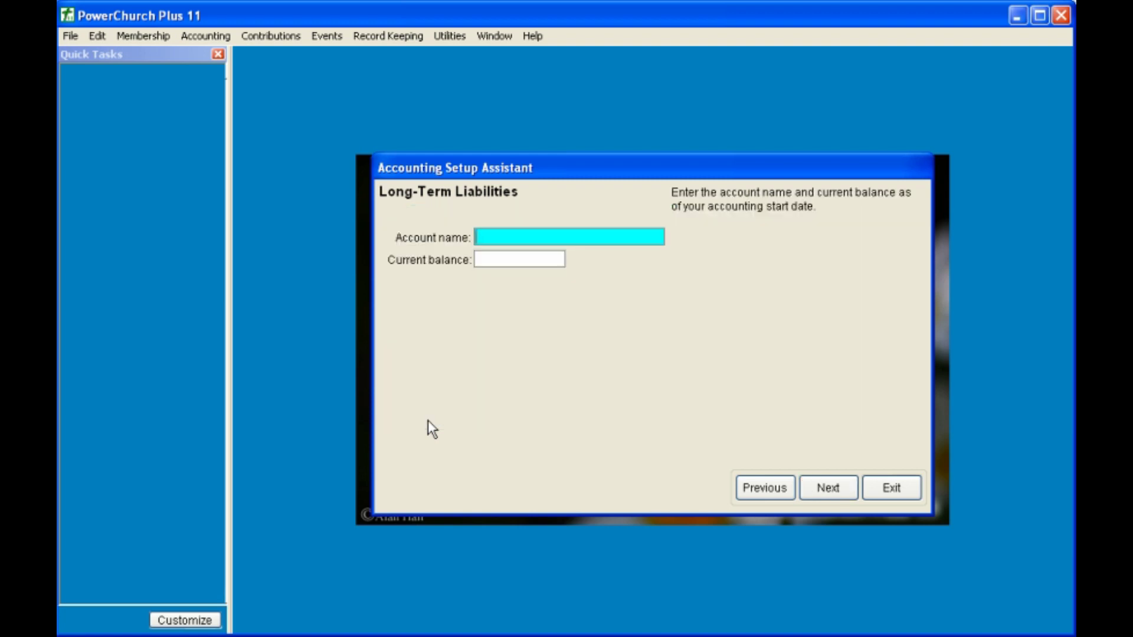
text(Mortgage)
key(Tab)
text(50000)
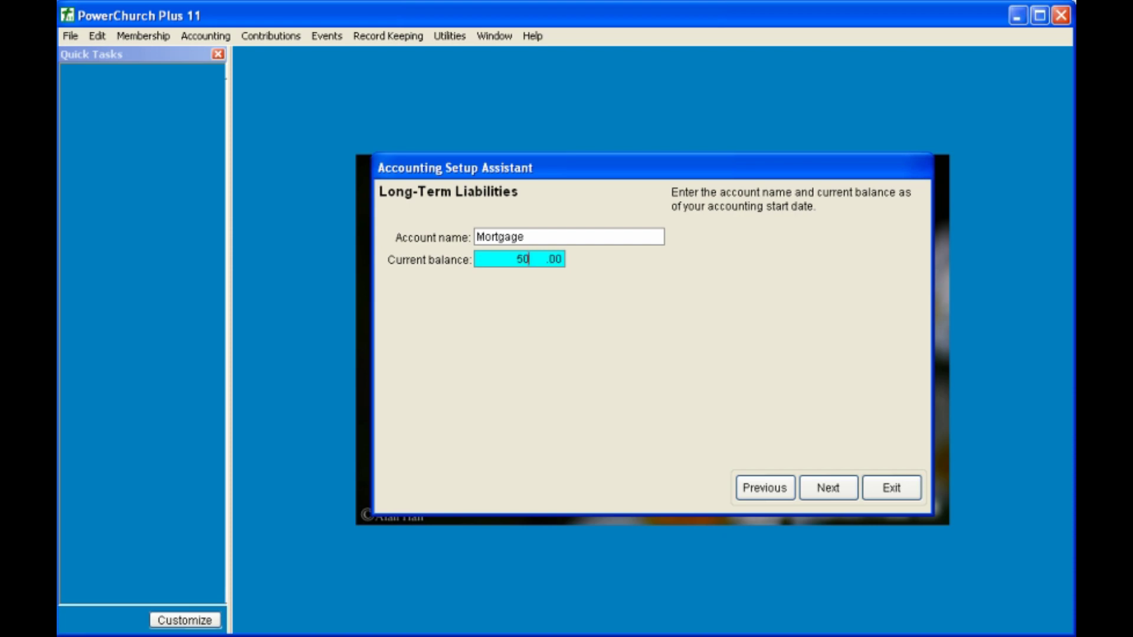
key(Tab)
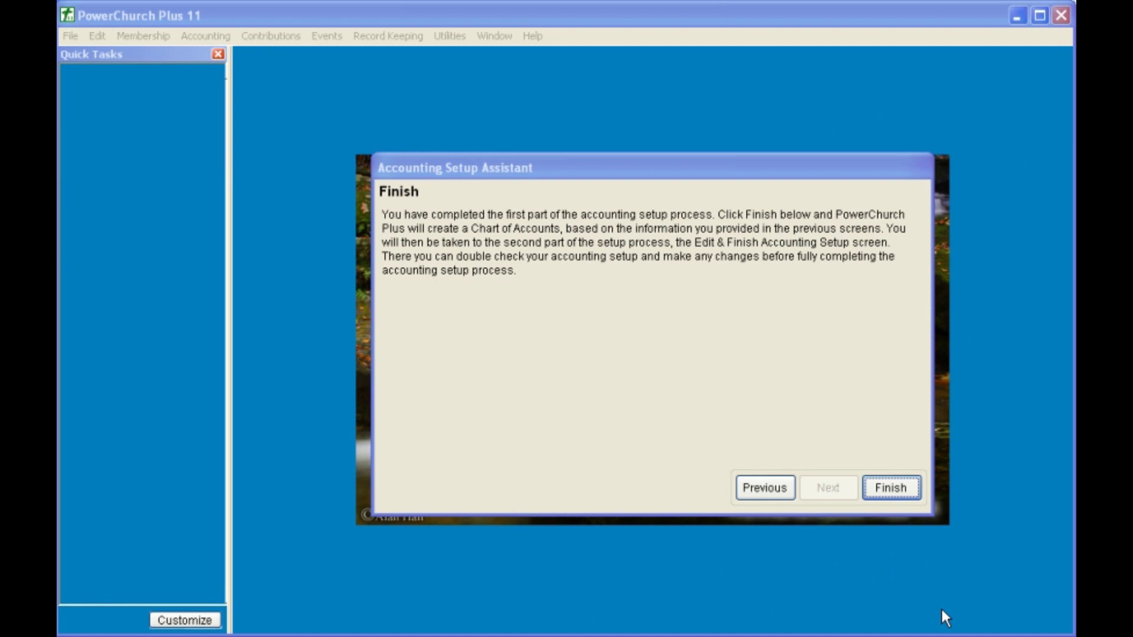
Finish the Accounting Setup Assistant so it builds the chart of accounts
click(905, 494)
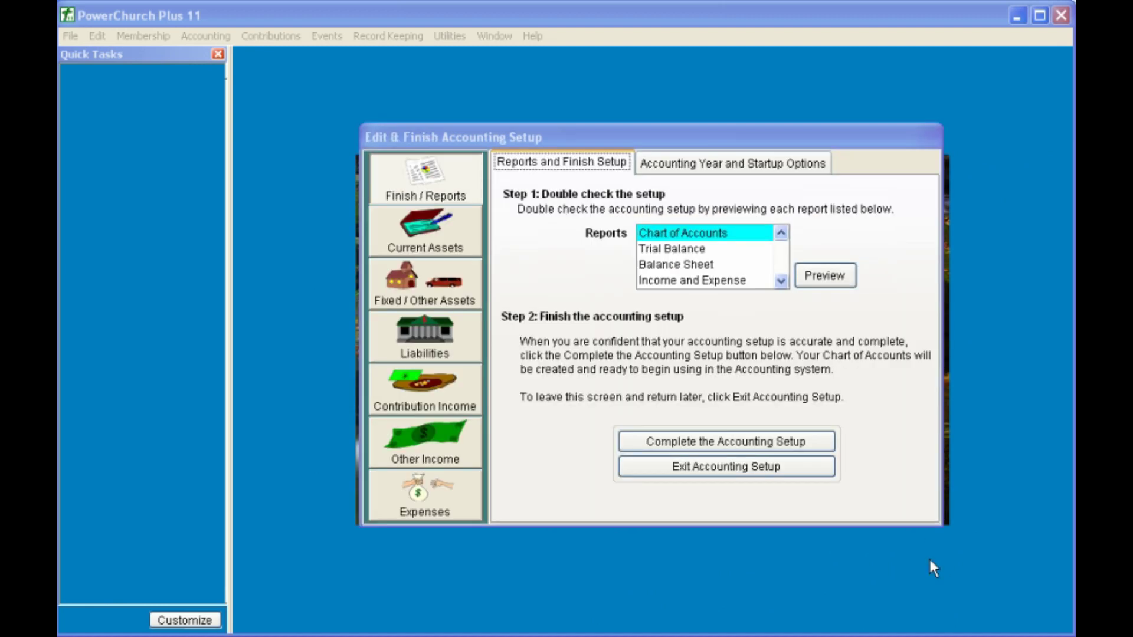